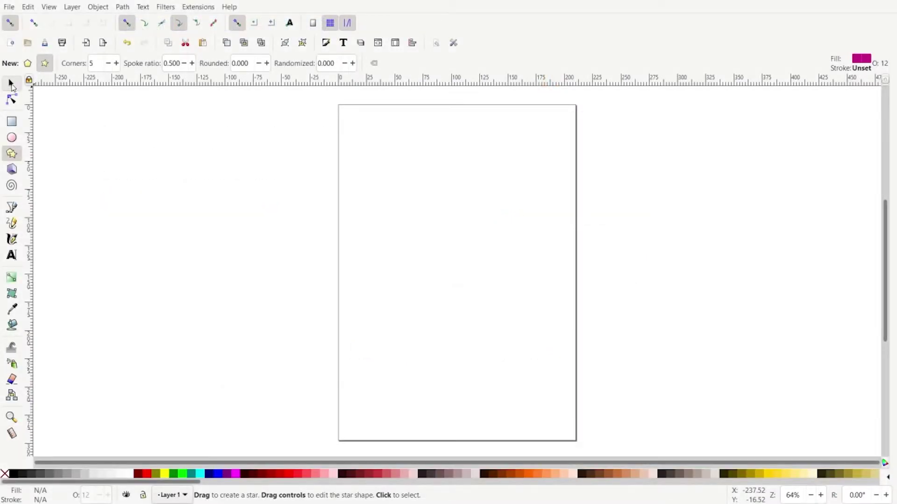
# - With the selector tool active, dock Align and Distribute and Fill and Stroke, ending on Fill and Stroke
pyautogui.click(11, 83)
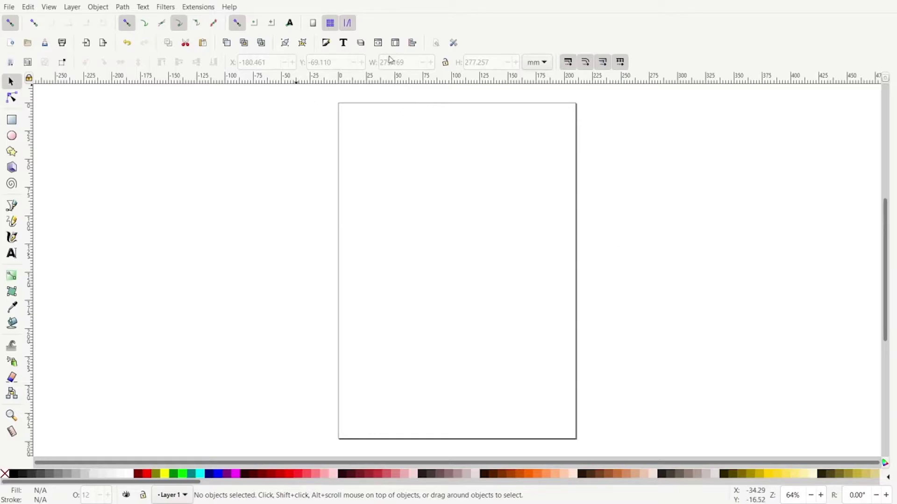
pyautogui.click(412, 43)
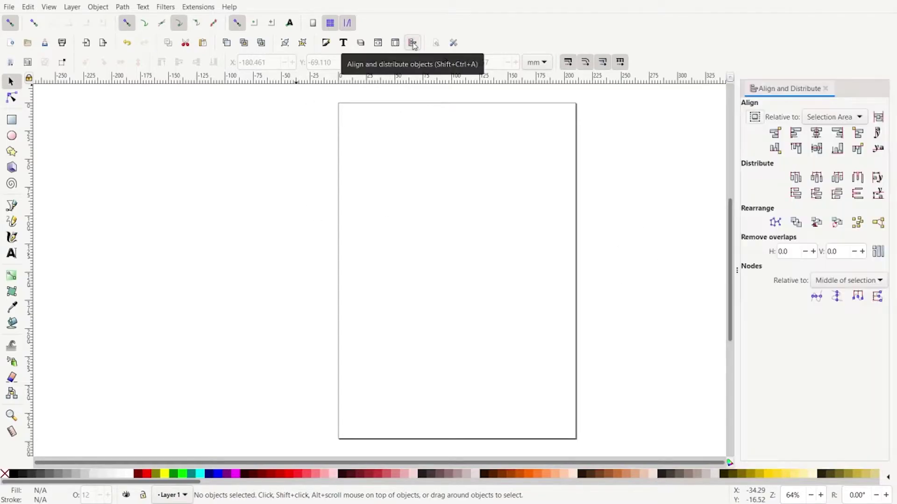
pyautogui.click(326, 43)
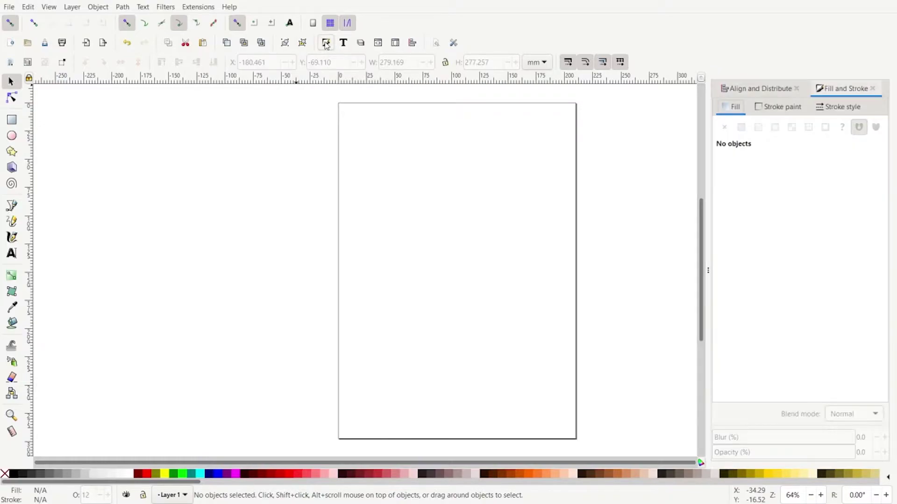
pyautogui.click(760, 89)
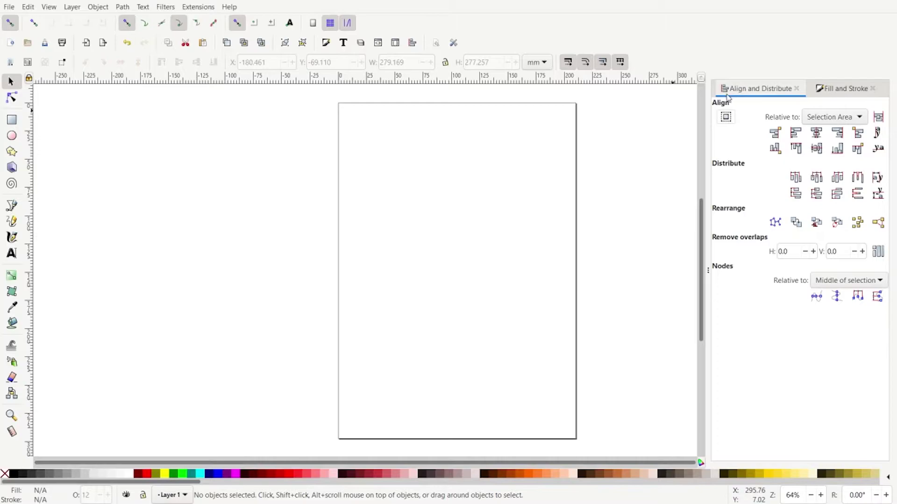
pyautogui.click(845, 89)
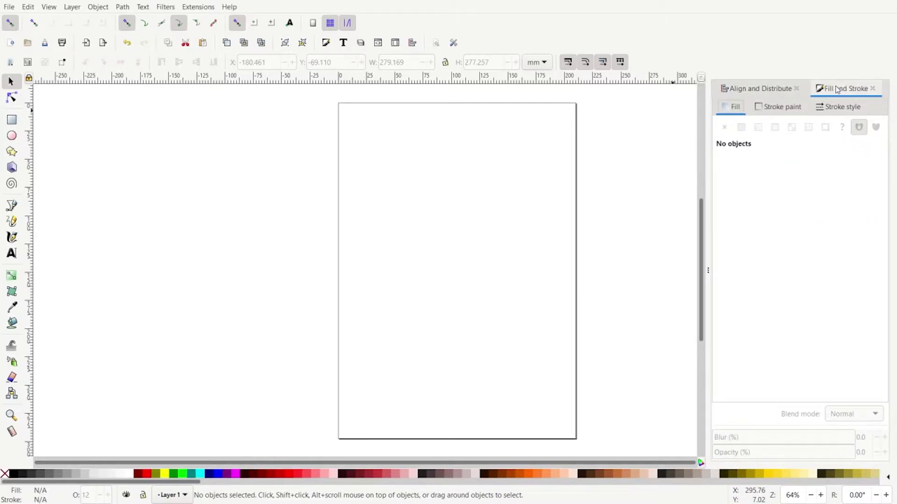
# - Drag Fill and Stroke out above, then drag Align and Distribute into its tab bar
pyautogui.moveTo(844, 88)
pyautogui.mouseDown()
pyautogui.moveTo(803, 127)
pyautogui.moveTo(735, 77)
pyautogui.moveTo(751, 71)
pyautogui.moveTo(722, 423)
pyautogui.moveTo(727, 464)
pyautogui.moveTo(730, 61)
pyautogui.moveTo(730, 81)
pyautogui.mouseUp()
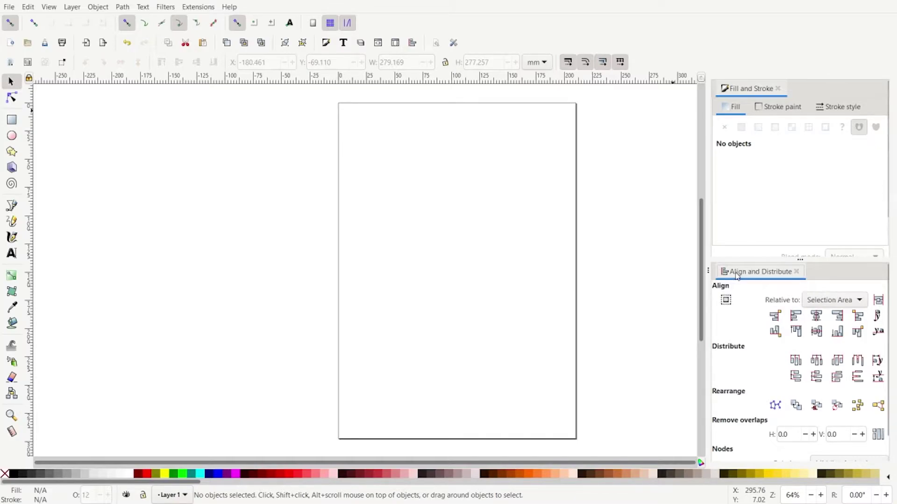
pyautogui.moveTo(749, 274)
pyautogui.mouseDown()
pyautogui.moveTo(792, 75)
pyautogui.moveTo(784, 86)
pyautogui.mouseUp()
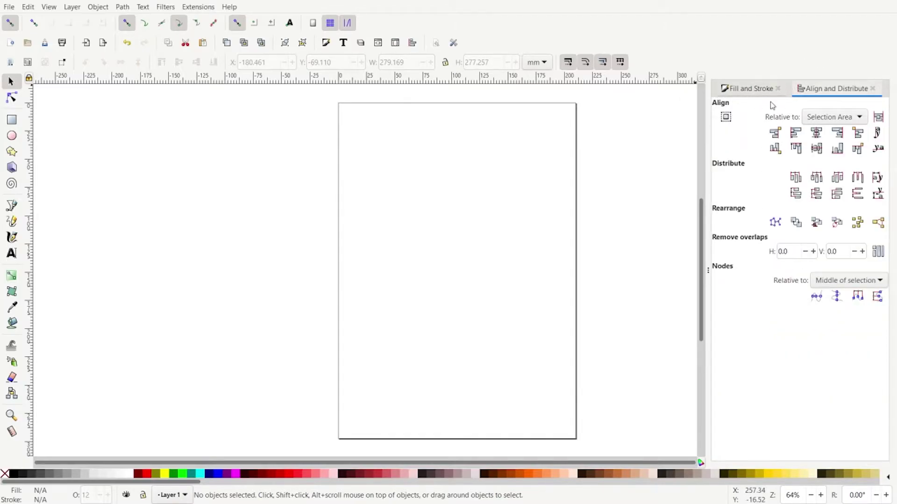
# - Dock Fill and Stroke on the left of the canvas, then drag it back beside Align and Distribute
pyautogui.moveTo(747, 89)
pyautogui.mouseDown()
pyautogui.moveTo(274, 161)
pyautogui.moveTo(66, 168)
pyautogui.moveTo(23, 197)
pyautogui.mouseUp()
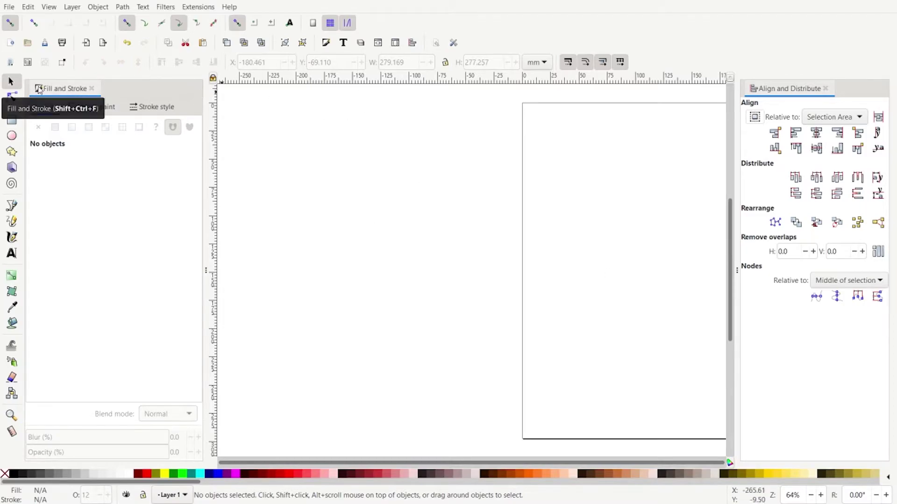
pyautogui.moveTo(42, 89); pyautogui.dragTo(836, 82)
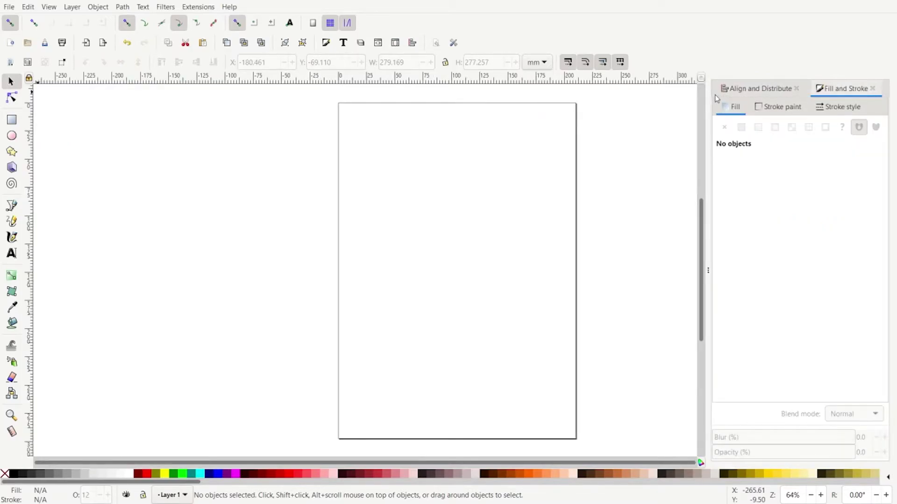
# - Close the Fill and Stroke tab from its context menu, then reopen Fill and Stroke
pyautogui.rightClick(759, 88)
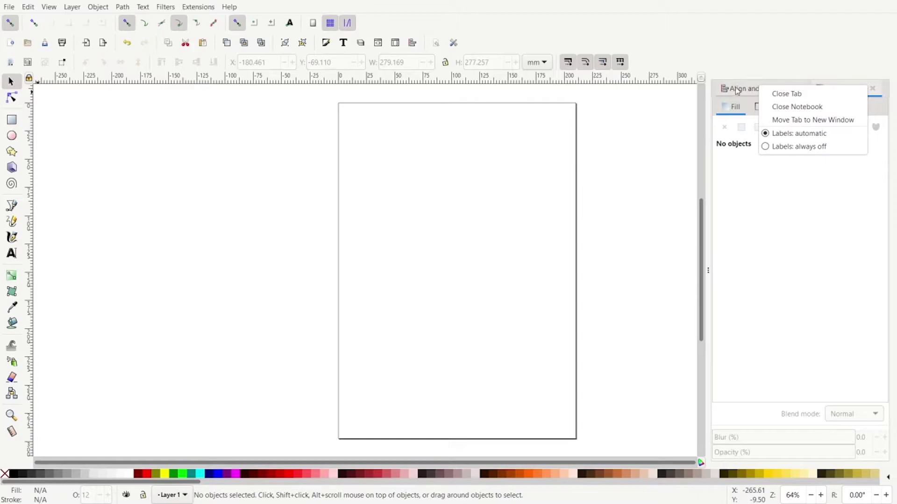
pyautogui.press('Escape')
pyautogui.rightClick(834, 91)
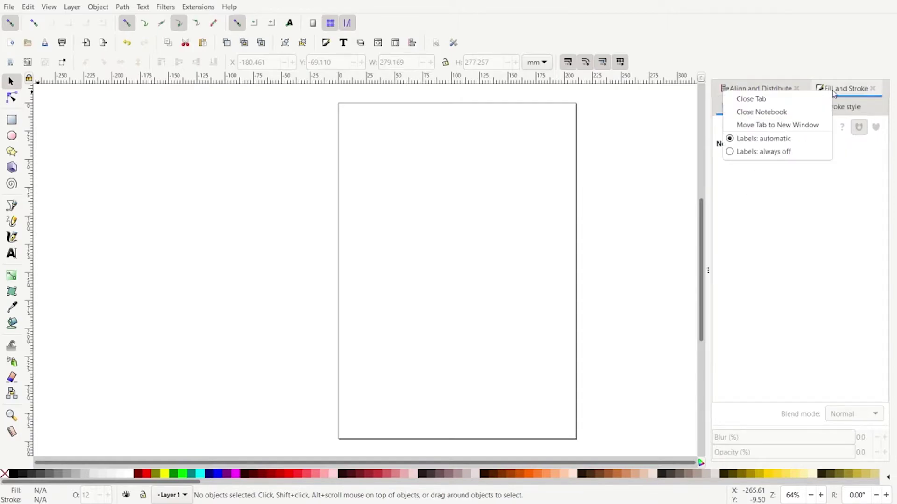
pyautogui.click(745, 100)
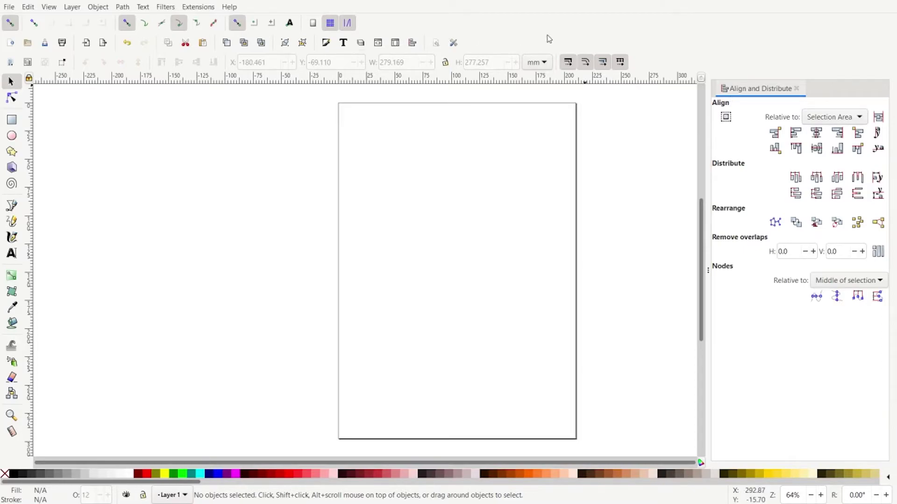
pyautogui.click(326, 43)
# - Close the whole dock notebook, then reopen Fill and Stroke followed by Align and Distribute
pyautogui.rightClick(756, 92)
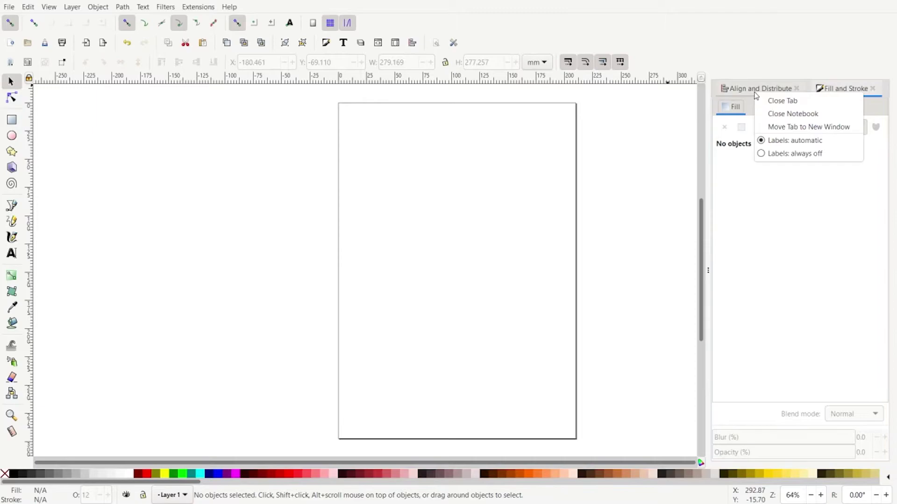
pyautogui.click(773, 114)
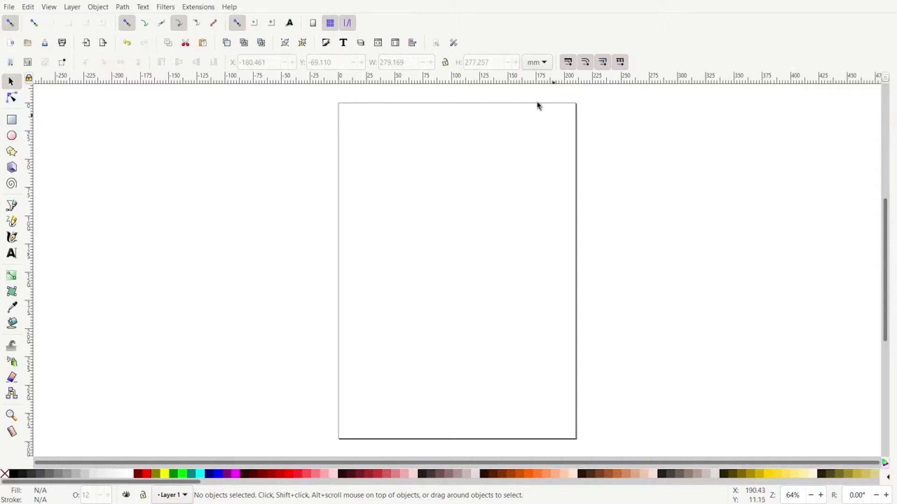
pyautogui.click(326, 43)
pyautogui.click(412, 43)
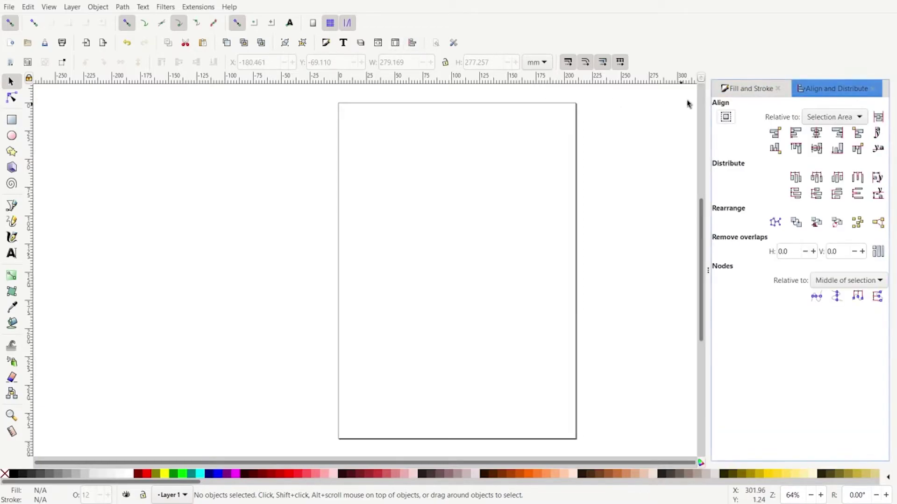
# - Move the Fill and Stroke tab to a new window, then dock it back after Align and Distribute
pyautogui.rightClick(738, 93)
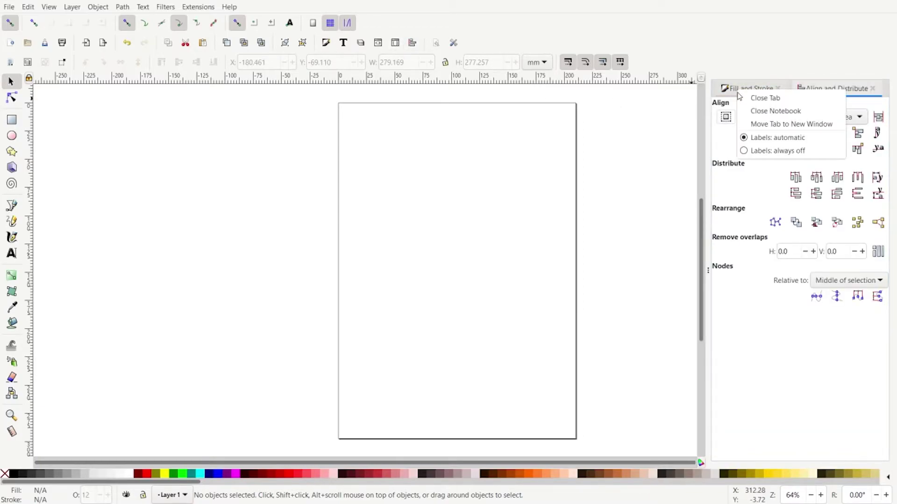
pyautogui.click(764, 124)
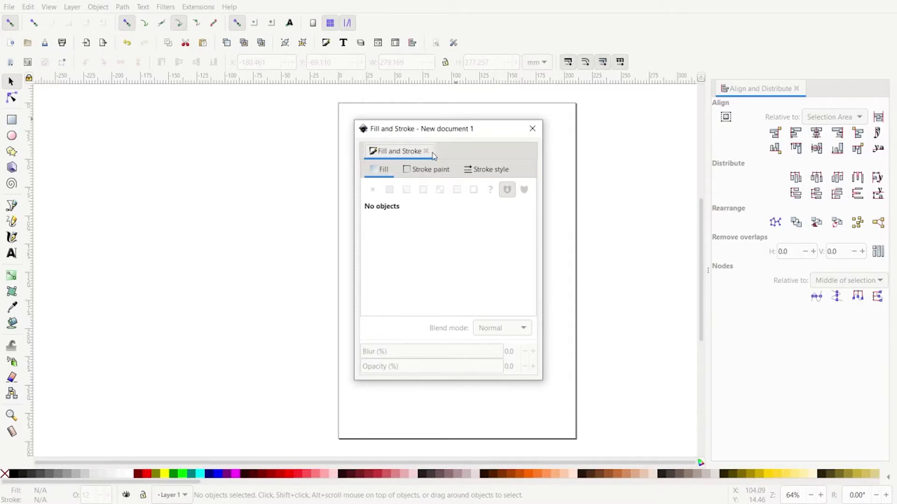
pyautogui.moveTo(394, 155)
pyautogui.mouseDown()
pyautogui.moveTo(817, 85)
pyautogui.moveTo(810, 84)
pyautogui.mouseUp()
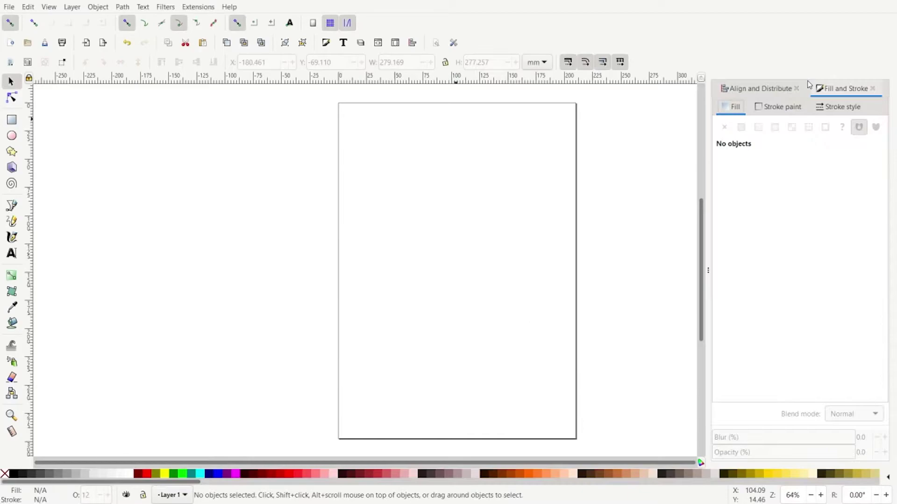
# - Set the dock tab labels to always off
pyautogui.rightClick(733, 90)
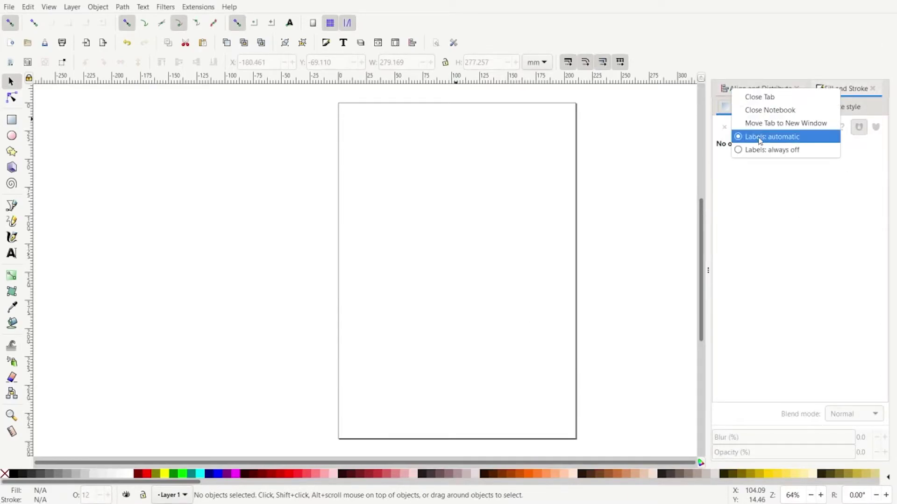
pyautogui.click(738, 71)
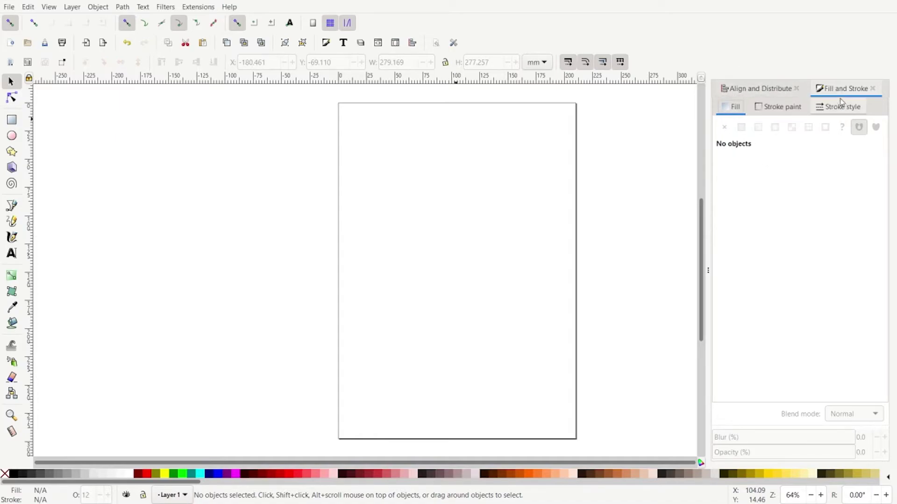
pyautogui.rightClick(744, 91)
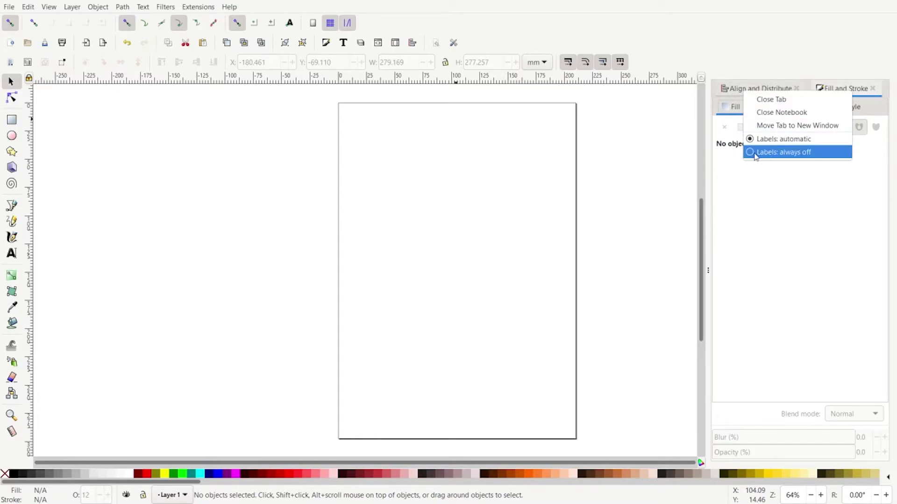
pyautogui.click(750, 154)
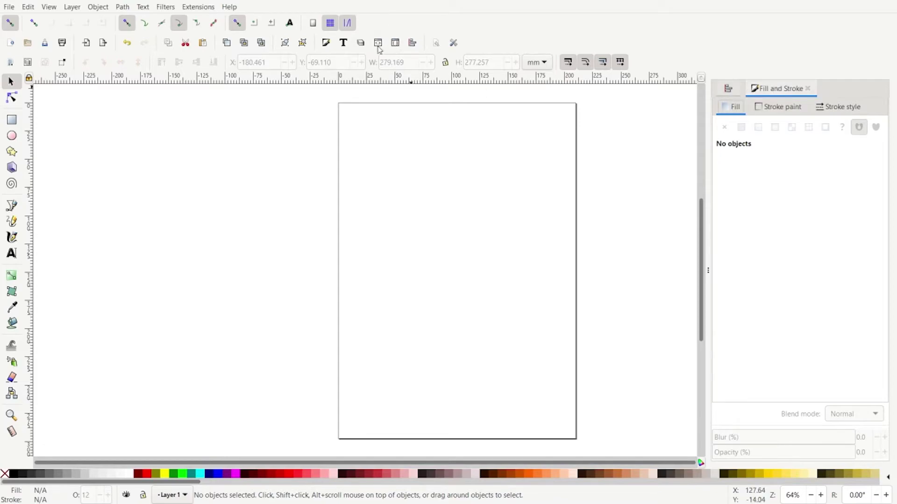
# - Add Layers to the dock, cycle through the three tabs, and set labels back to automatic
pyautogui.click(362, 44)
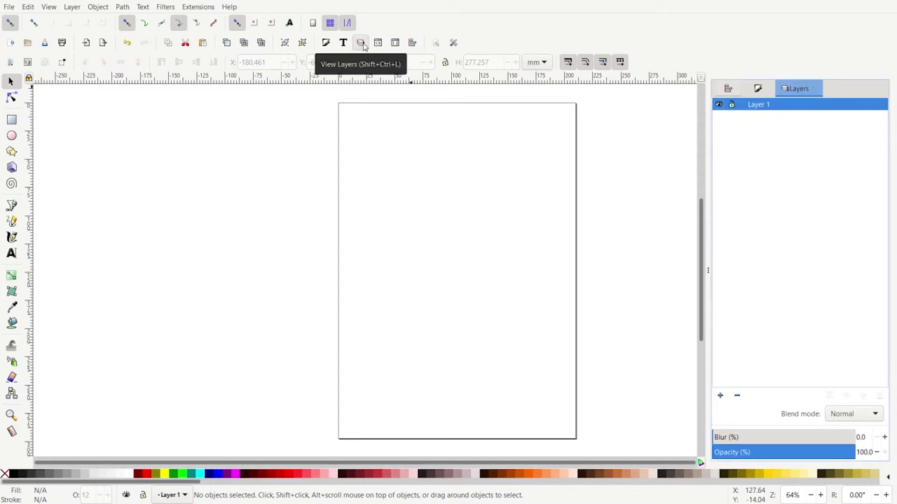
pyautogui.click(755, 90)
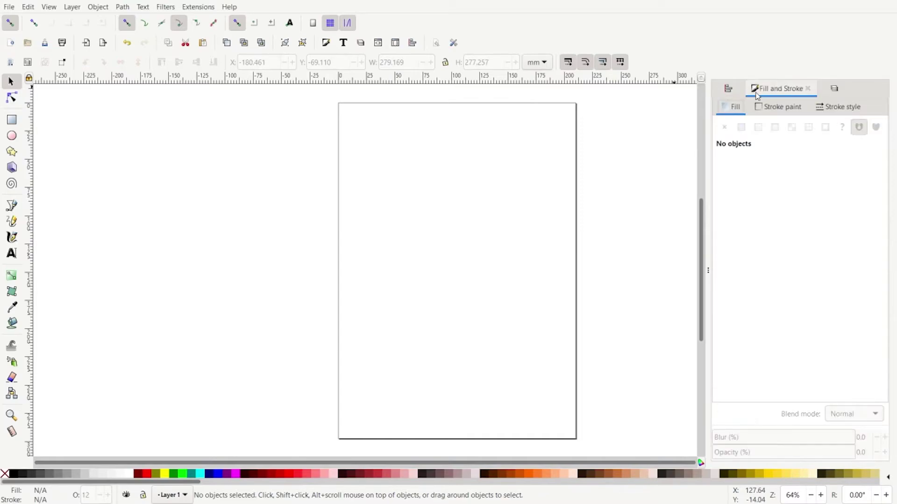
pyautogui.click(728, 90)
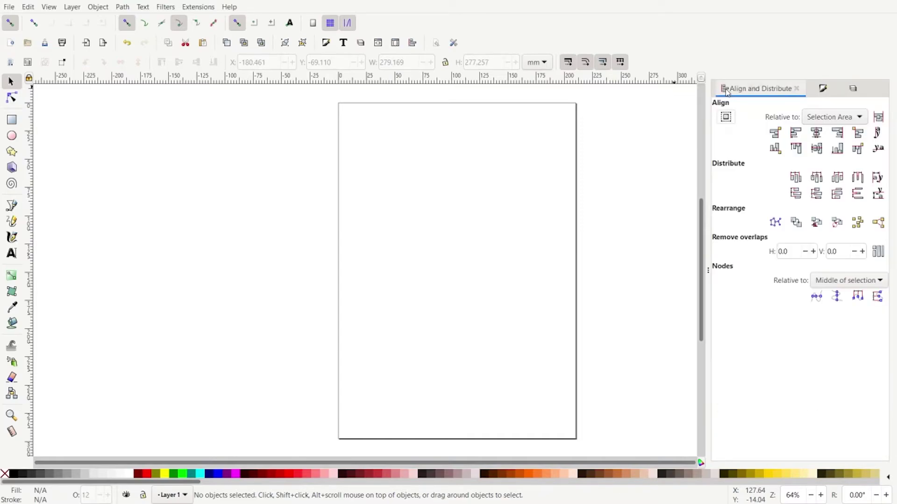
pyautogui.click(824, 92)
pyautogui.click(837, 92)
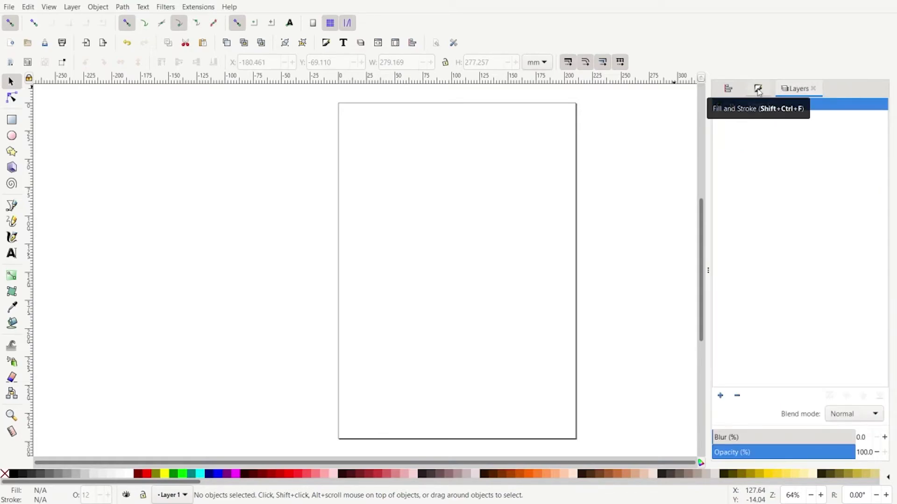
pyautogui.rightClick(728, 92)
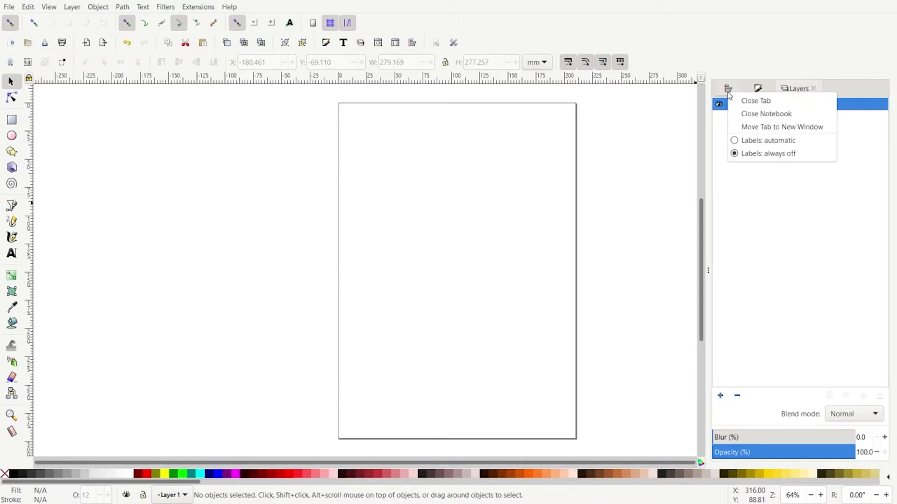
pyautogui.click(735, 142)
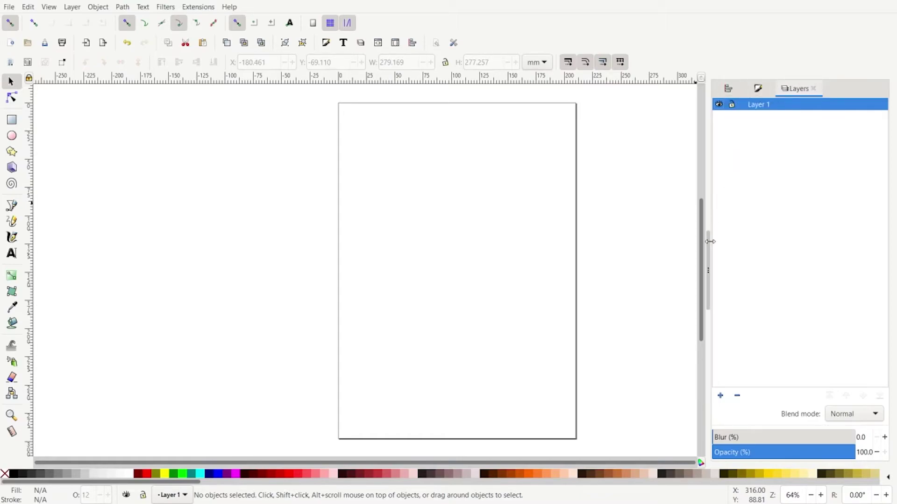
# - Resize the dock, set tab labels to always off, and close the Layers tab
pyautogui.moveTo(710, 242); pyautogui.dragTo(609, 251)
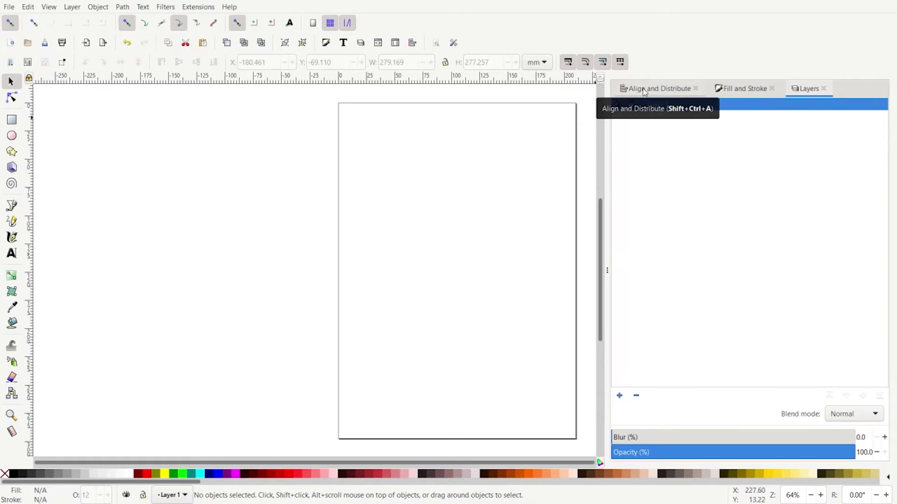
pyautogui.moveTo(607, 270); pyautogui.dragTo(742, 251)
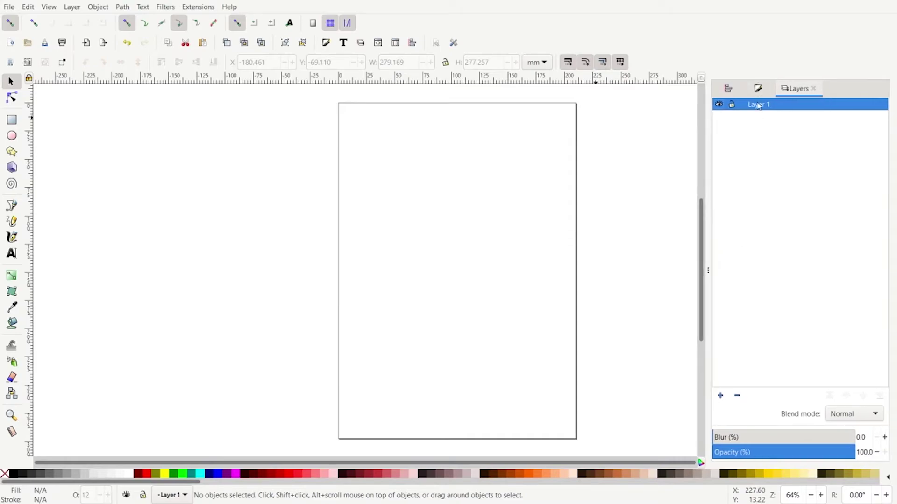
pyautogui.rightClick(758, 90)
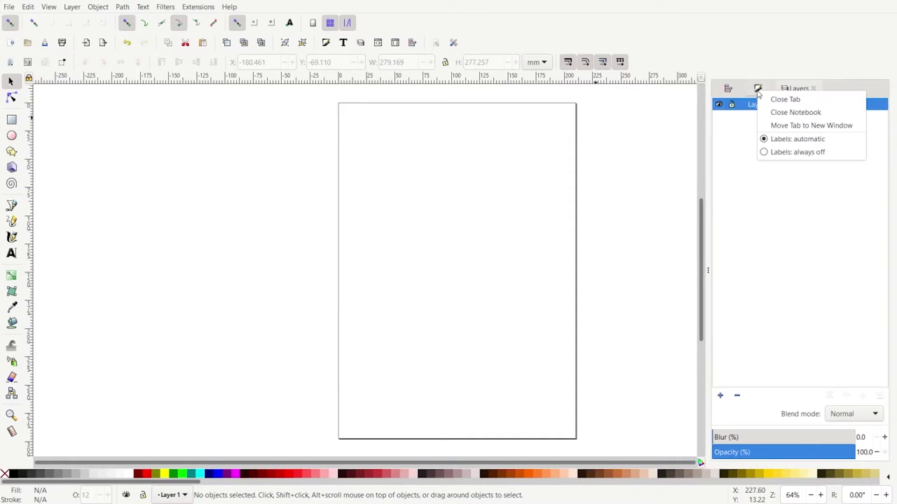
pyautogui.click(766, 154)
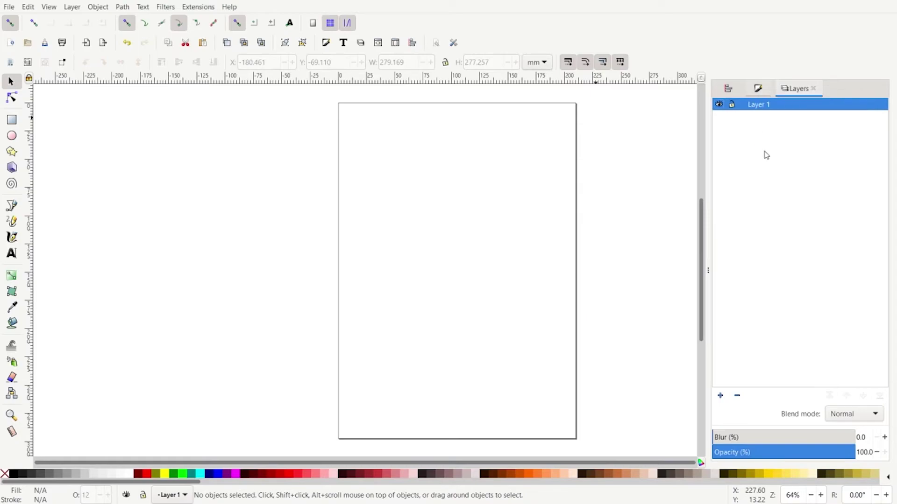
pyautogui.click(813, 88)
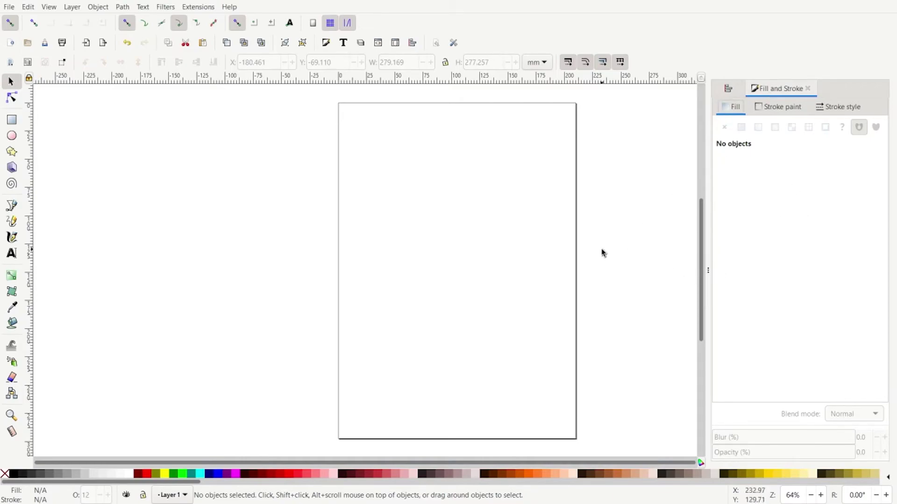
# - Collapse the dock to the right edge, toggle dialogs with F12, and show Align and Distribute
pyautogui.moveTo(707, 270)
pyautogui.mouseDown()
pyautogui.moveTo(843, 254)
pyautogui.moveTo(769, 277)
pyautogui.mouseUp()
pyautogui.moveTo(707, 270)
pyautogui.mouseDown()
pyautogui.moveTo(887, 272)
pyautogui.moveTo(855, 276)
pyautogui.mouseUp()
pyautogui.press('F12')
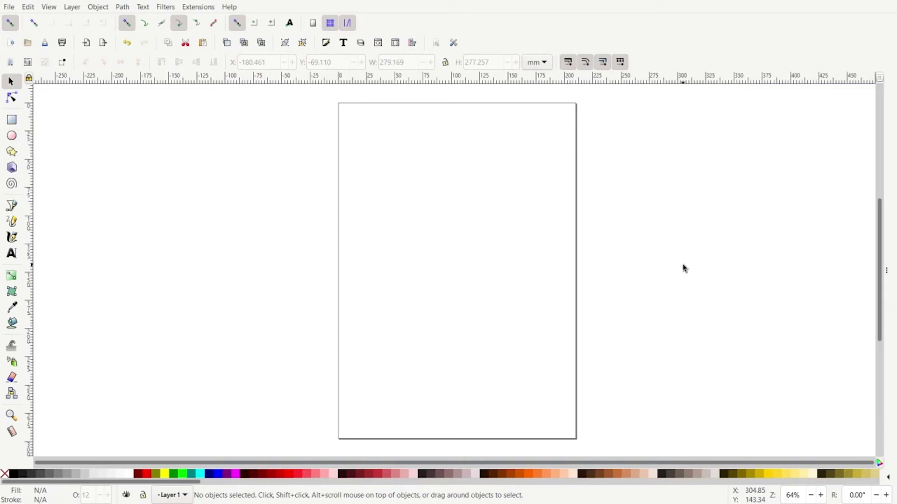
pyautogui.press('F12')
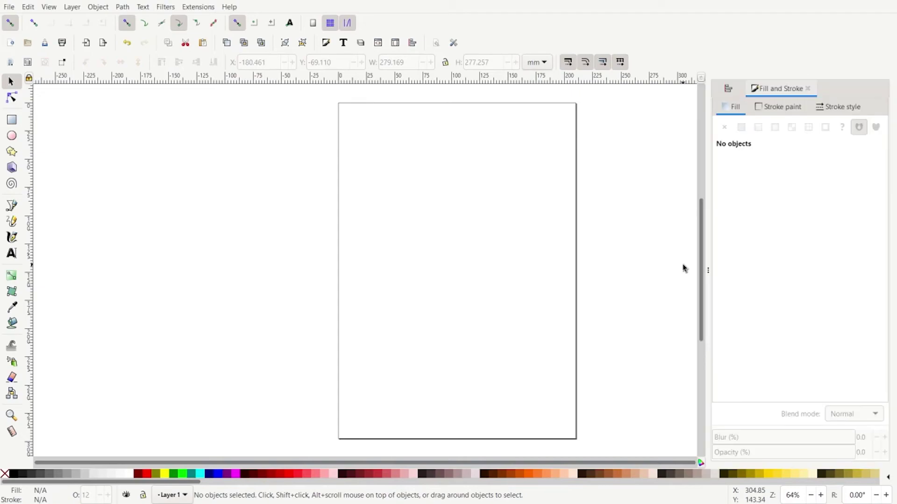
pyautogui.press('F12')
pyautogui.press('F12')
pyautogui.click(723, 91)
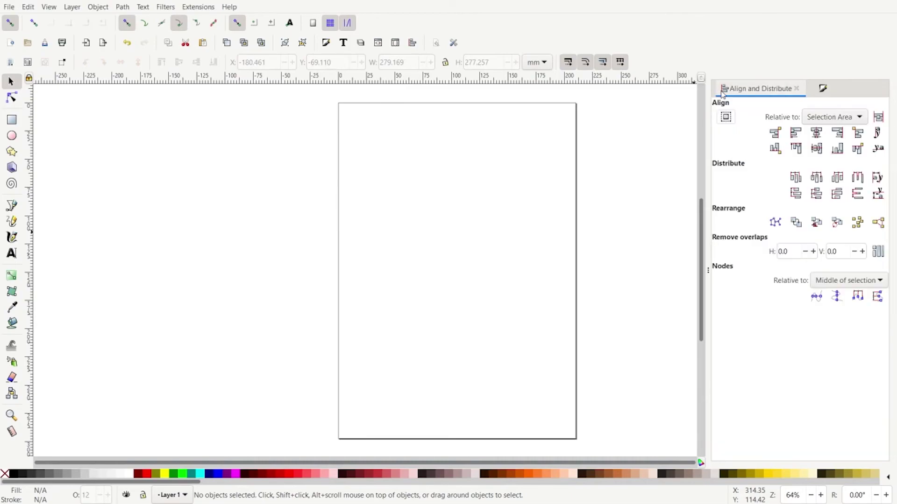